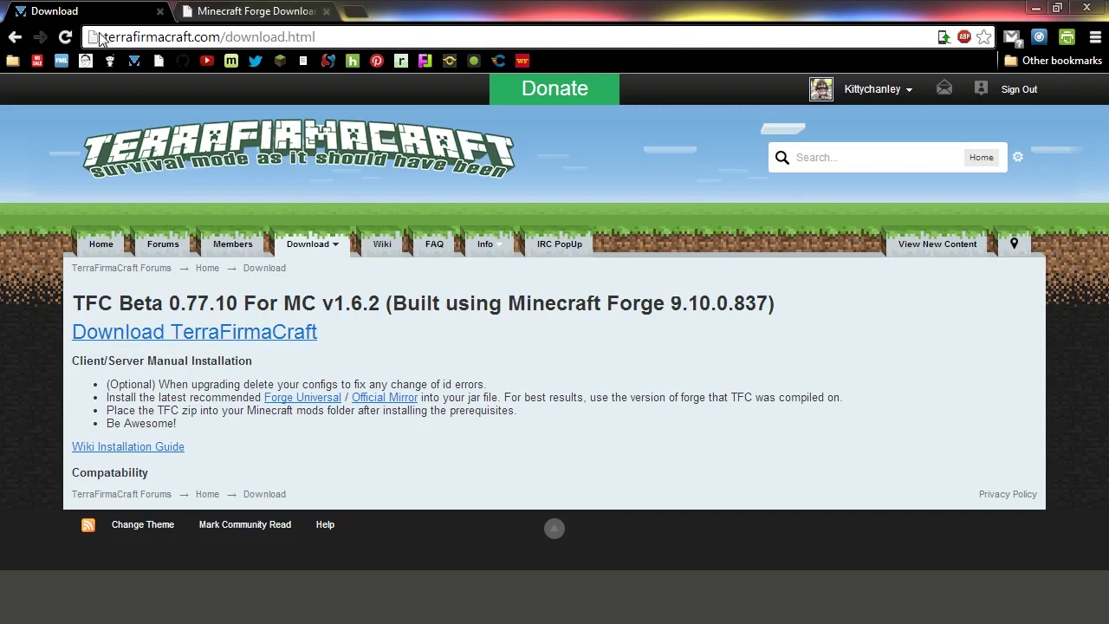
Check which Minecraft Forge version TFC Beta 0.77.10 was built with on the TerraFirmaCraft download page.
{"action": "mouse_move", "coordinate": [309, 243]}
{"action": "left_click_drag", "start_coordinate": [664, 302], "coordinate": [768, 296]}
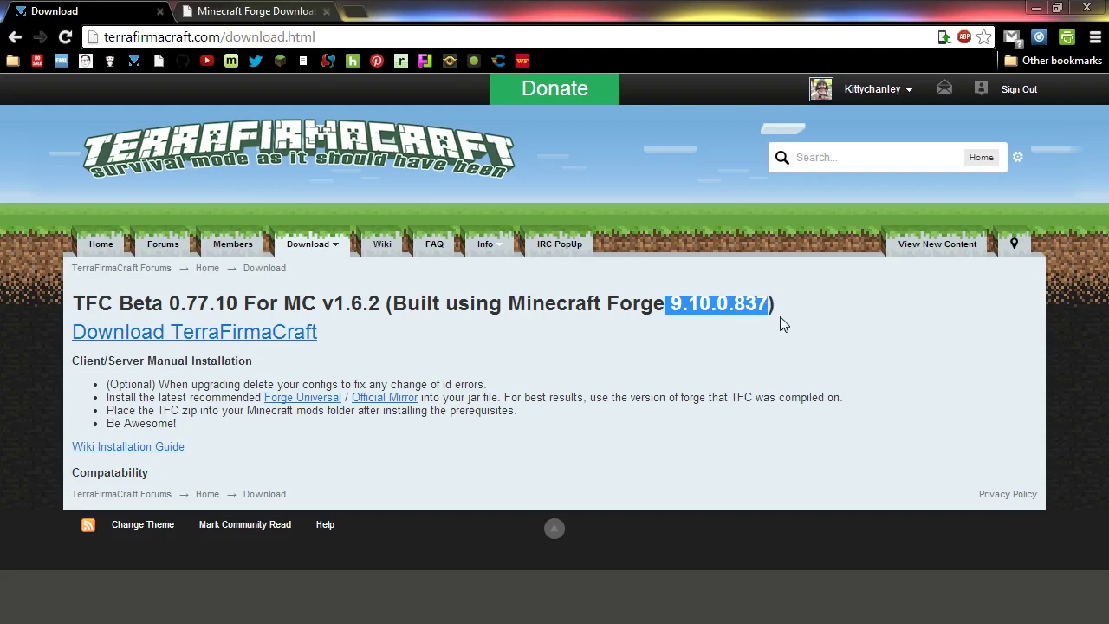
{"action": "left_click", "coordinate": [782, 322]}
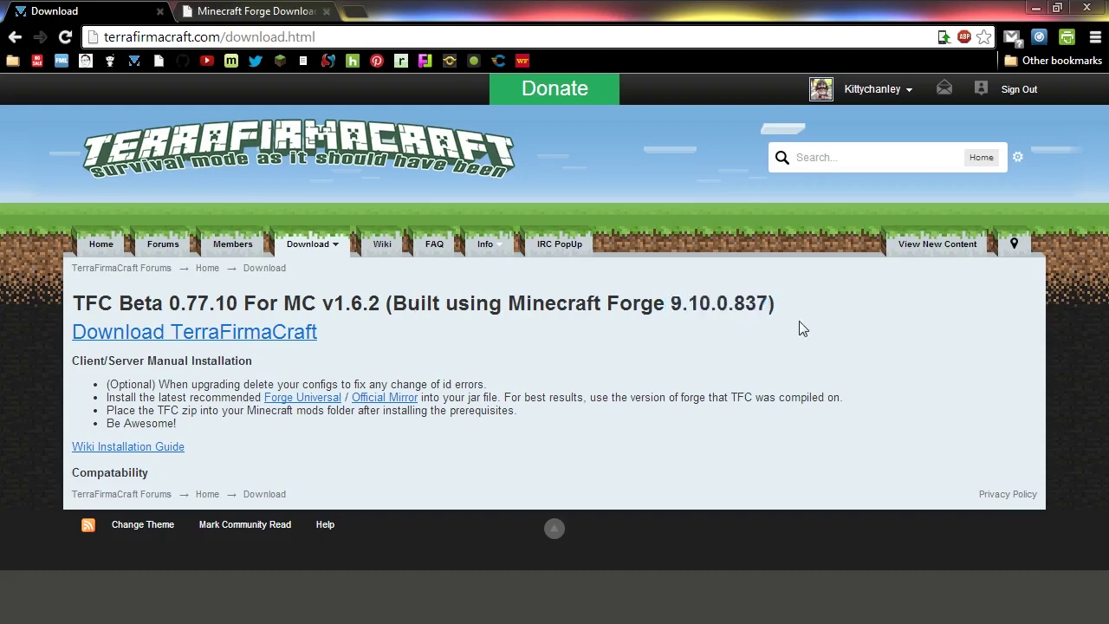
Download the installer for Forge version 9.10.0.837 from the Minecraft Forge Downloads page.
{"action": "left_click", "coordinate": [251, 11]}
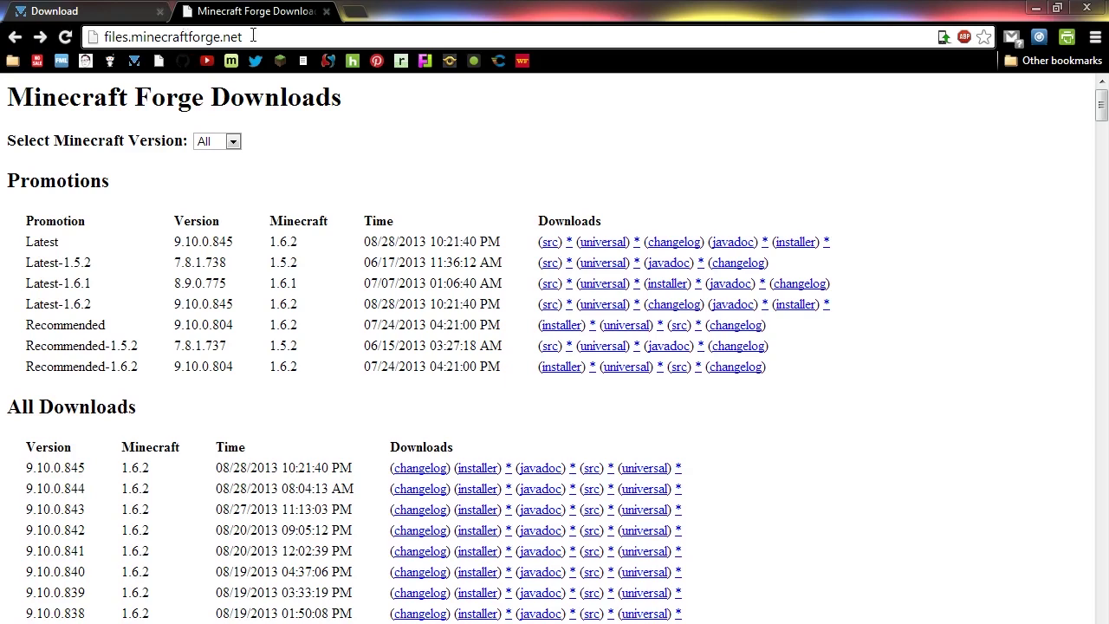
{"action": "scroll", "coordinate": [74, 254], "scroll_direction": "down", "scroll_amount": 5}
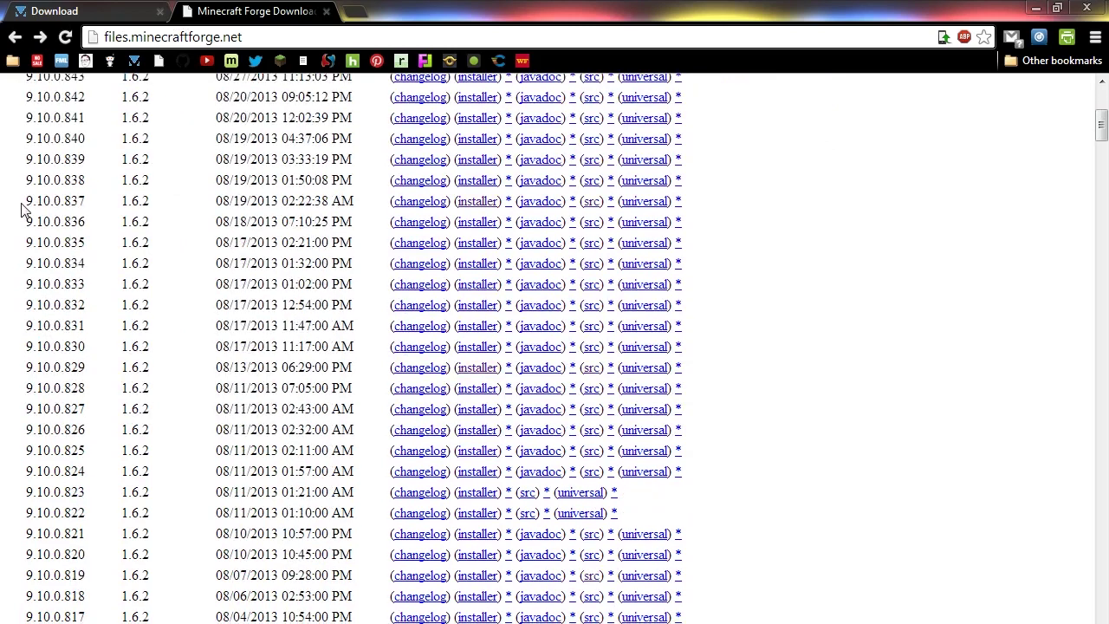
{"action": "left_click_drag", "start_coordinate": [24, 208], "coordinate": [96, 199]}
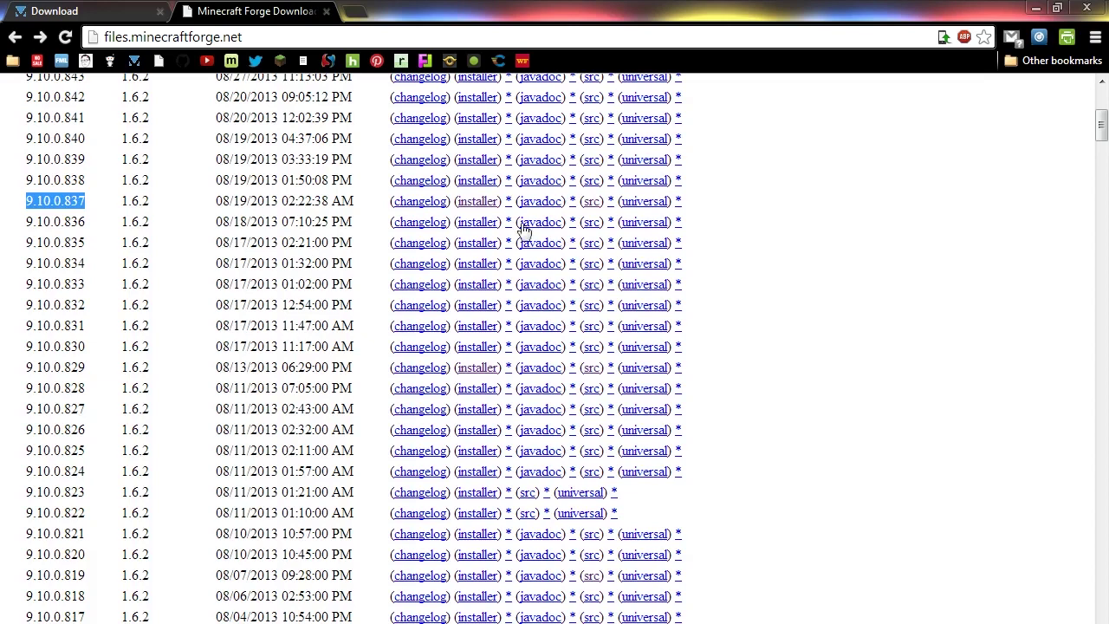
{"action": "left_click", "coordinate": [478, 206]}
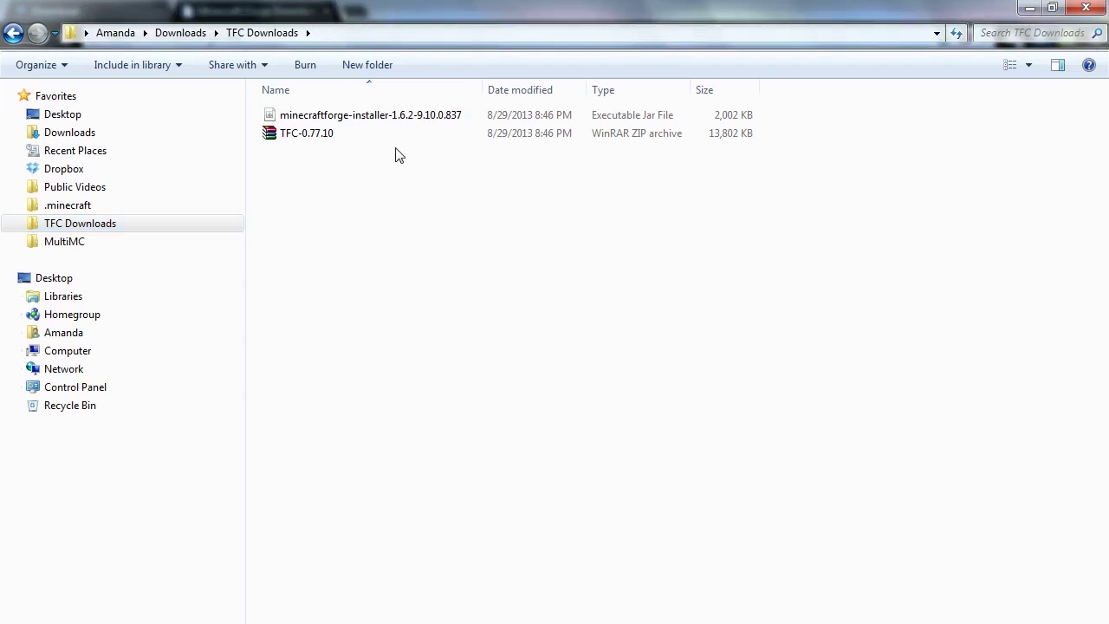
Show the .minecraft folder, run unmodded Minecraft 1.6.2 once up to its title screen and quit the game.
{"action": "left_click", "coordinate": [99, 207]}
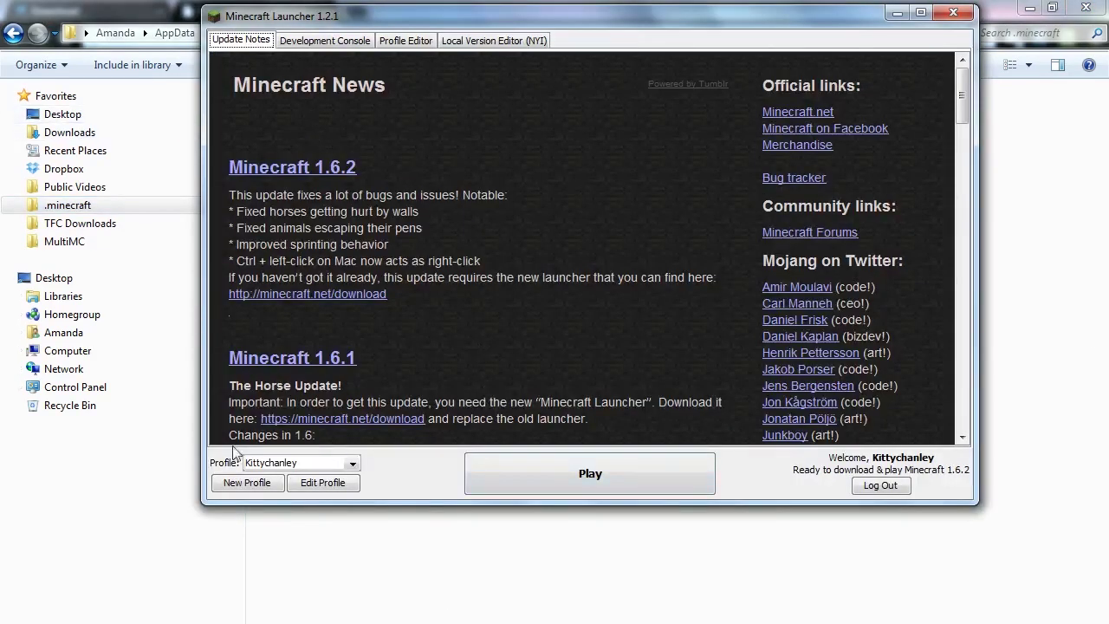
{"action": "left_click", "coordinate": [584, 479]}
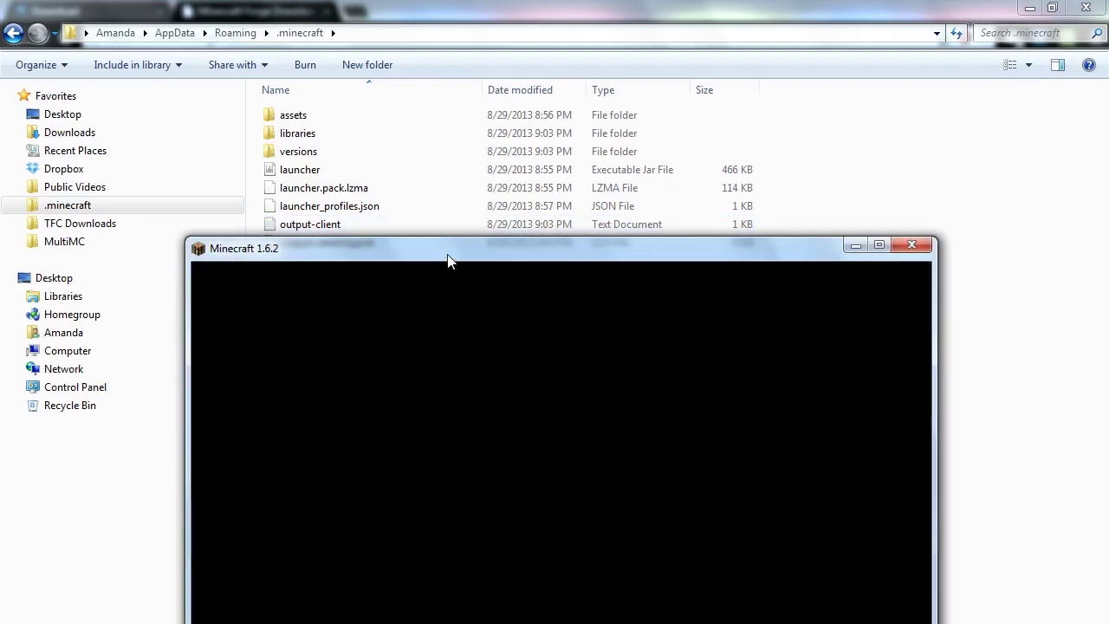
{"action": "left_click_drag", "start_coordinate": [448, 260], "coordinate": [445, 22]}
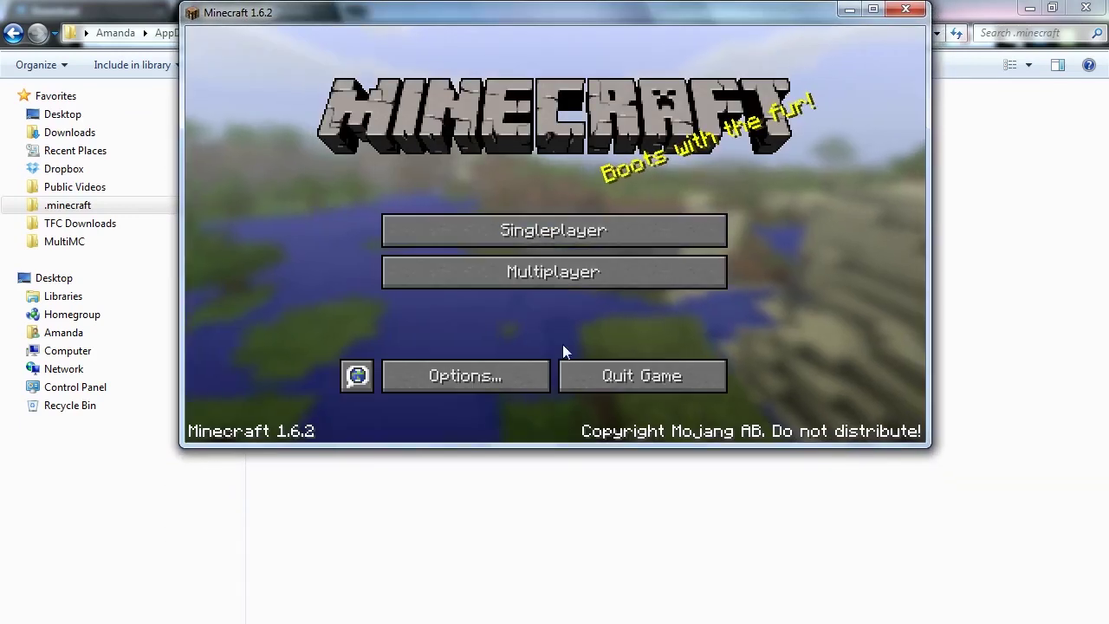
{"action": "left_click", "coordinate": [682, 380]}
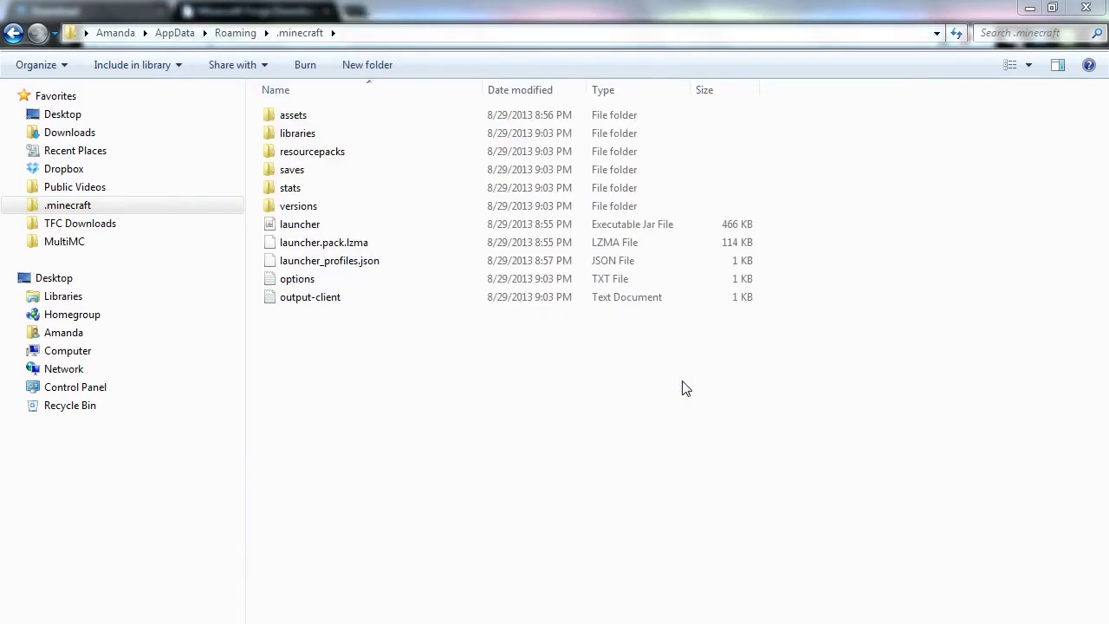
Open minecraftforge-installer-1.6.2-9.10.0.837 from the TFC Downloads folder with Java(TM) Platform SE binary.
{"action": "left_click", "coordinate": [82, 233]}
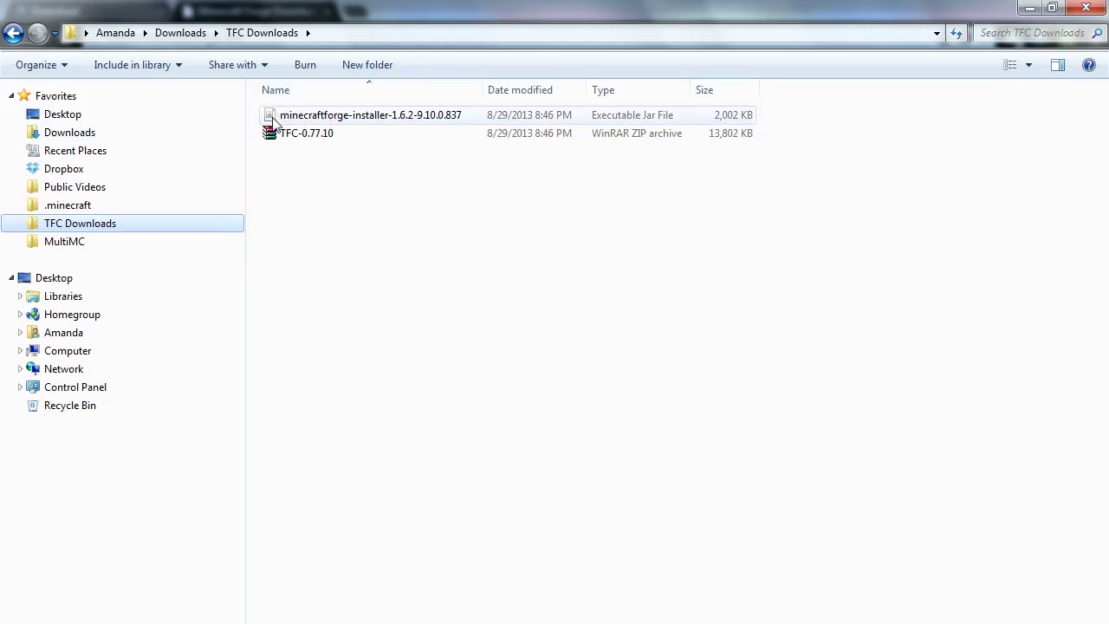
{"action": "right_click", "coordinate": [427, 124]}
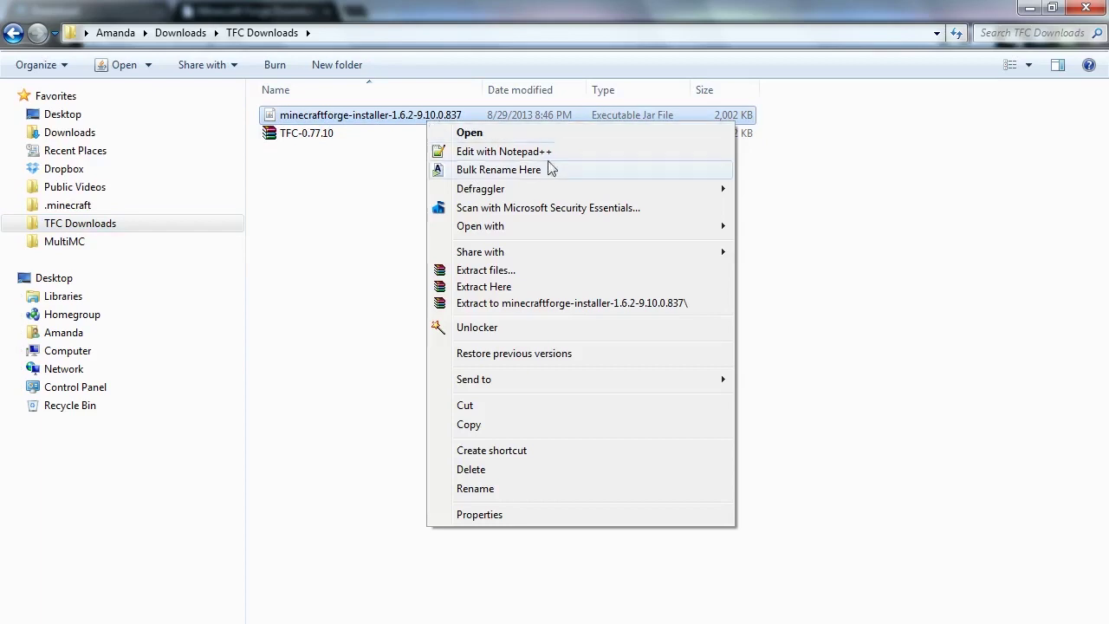
{"action": "mouse_move", "coordinate": [588, 238]}
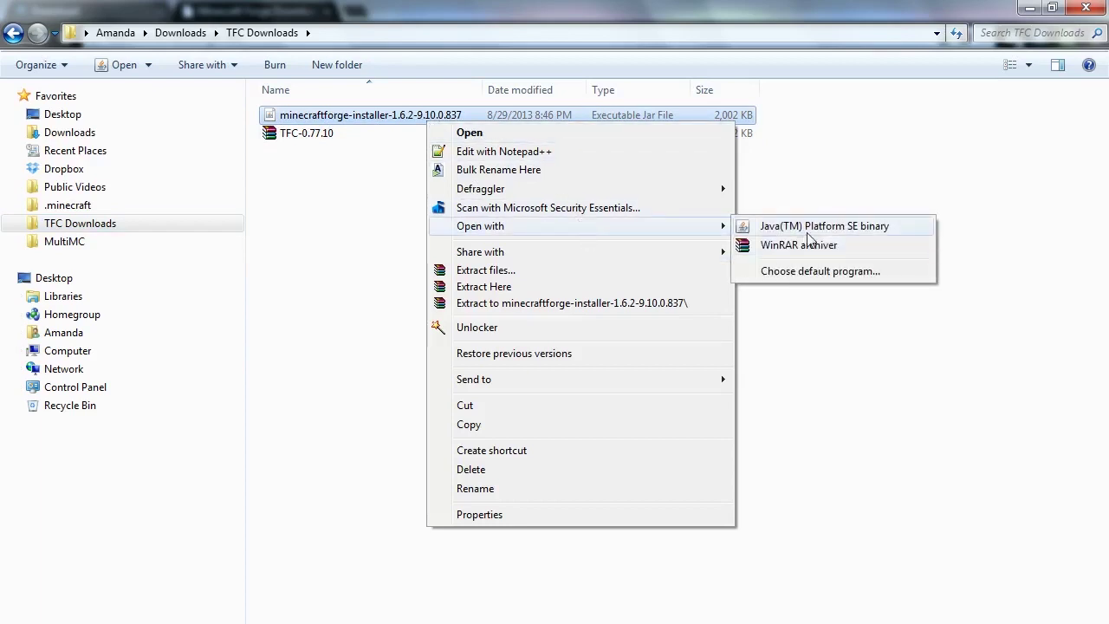
{"action": "left_click", "coordinate": [815, 227]}
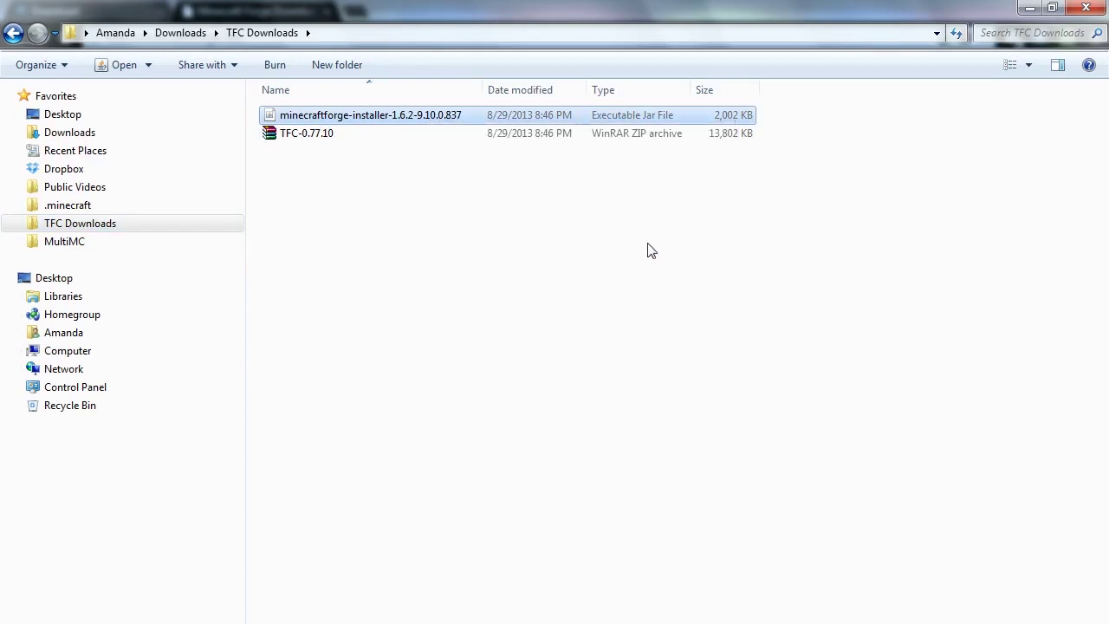
Install the Forge client into the .minecraft folder and dismiss the completion message.
{"action": "left_click_drag", "start_coordinate": [514, 179], "coordinate": [505, 43]}
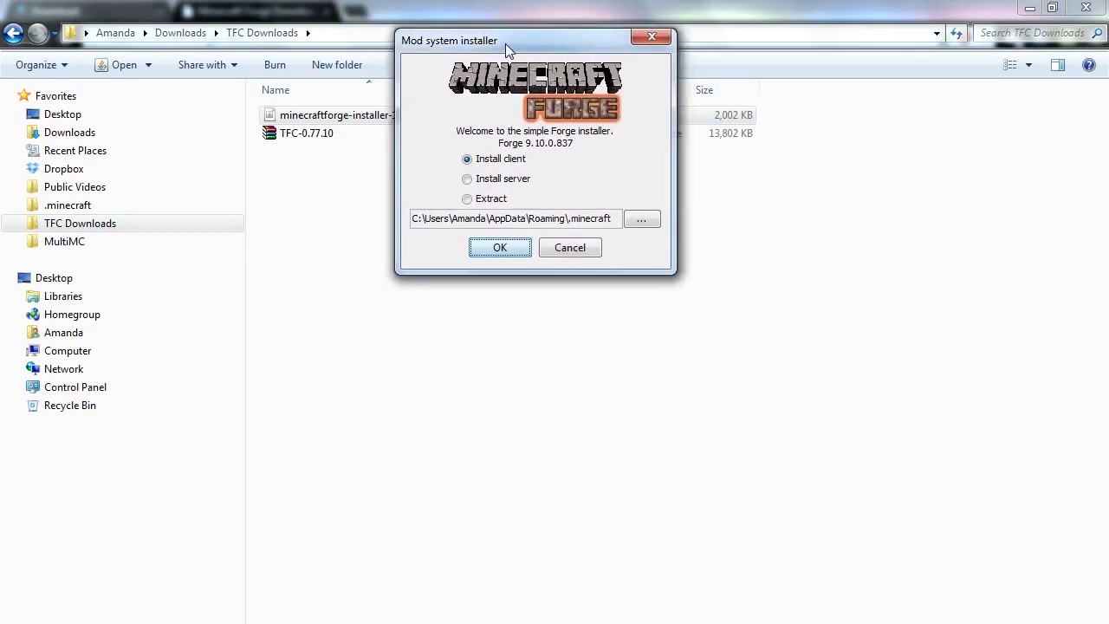
{"action": "left_click", "coordinate": [492, 162]}
{"action": "left_click", "coordinate": [499, 249]}
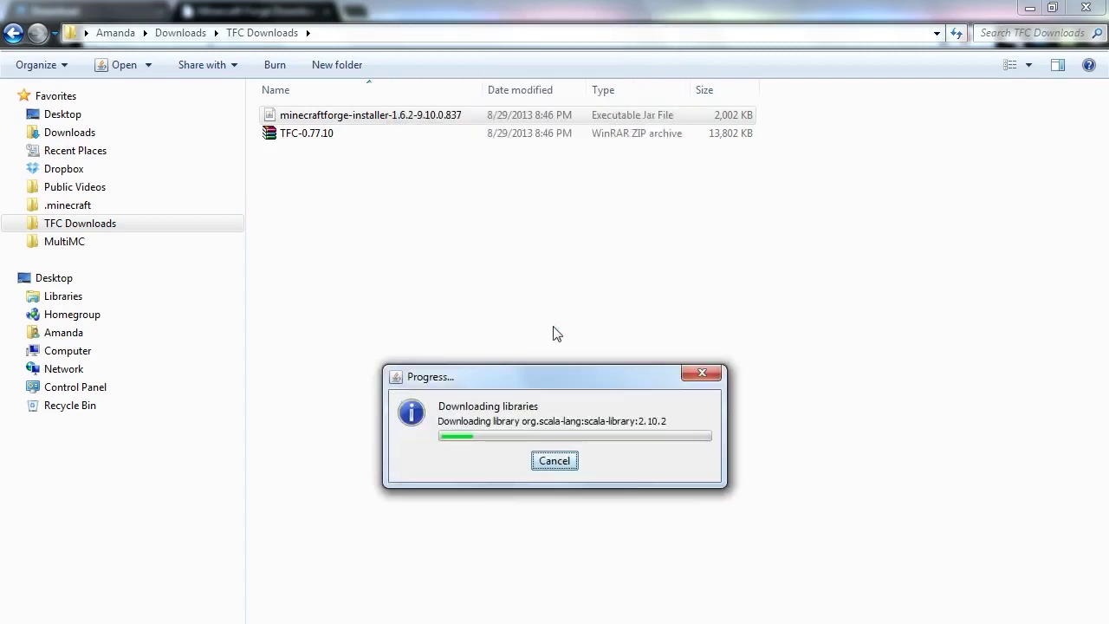
{"action": "left_click_drag", "start_coordinate": [536, 366], "coordinate": [541, 47]}
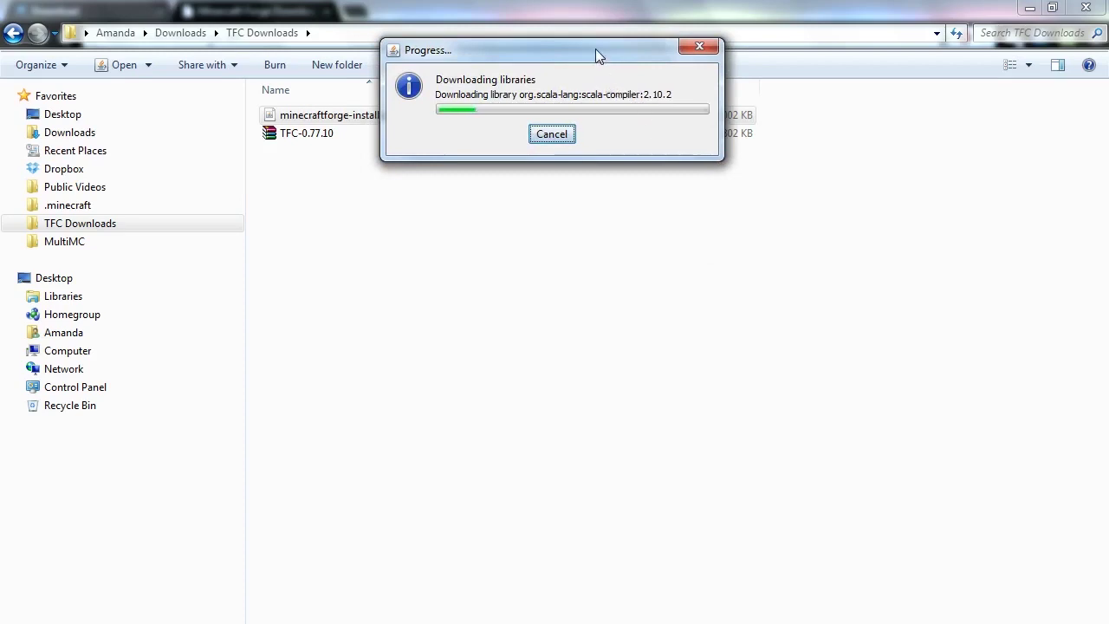
{"action": "left_click_drag", "start_coordinate": [595, 48], "coordinate": [590, 104]}
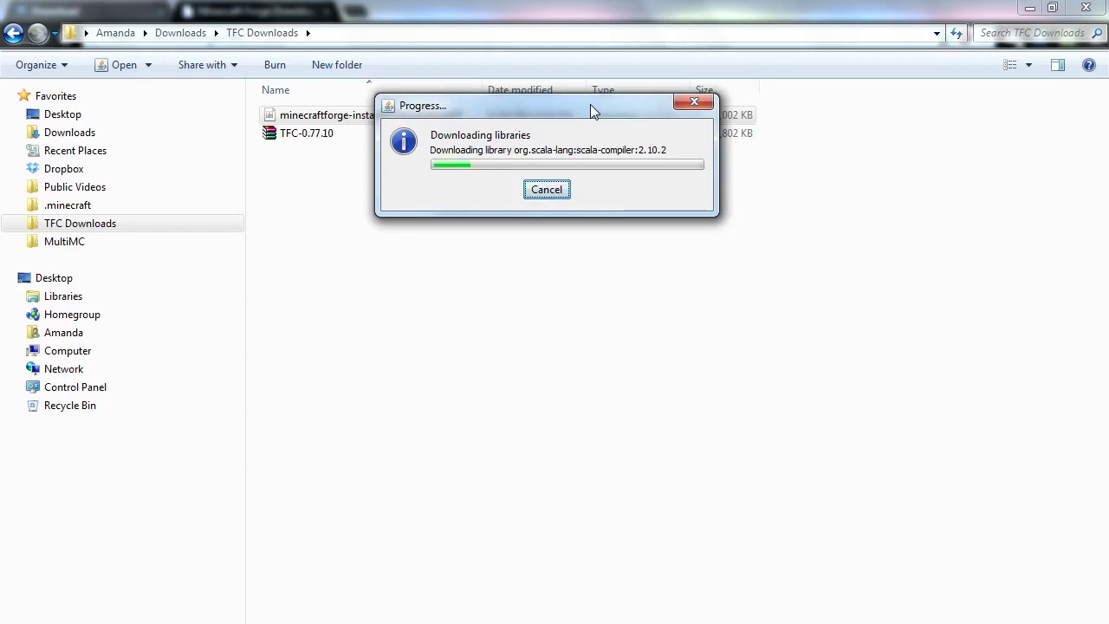
{"action": "left_click_drag", "start_coordinate": [575, 383], "coordinate": [561, 129]}
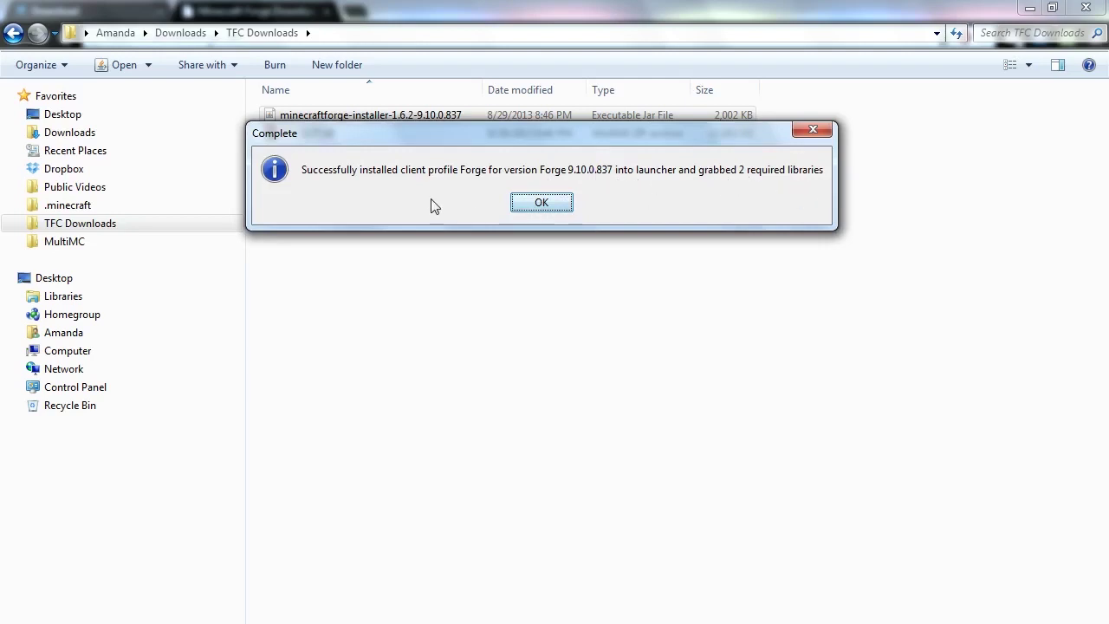
{"action": "left_click", "coordinate": [537, 206]}
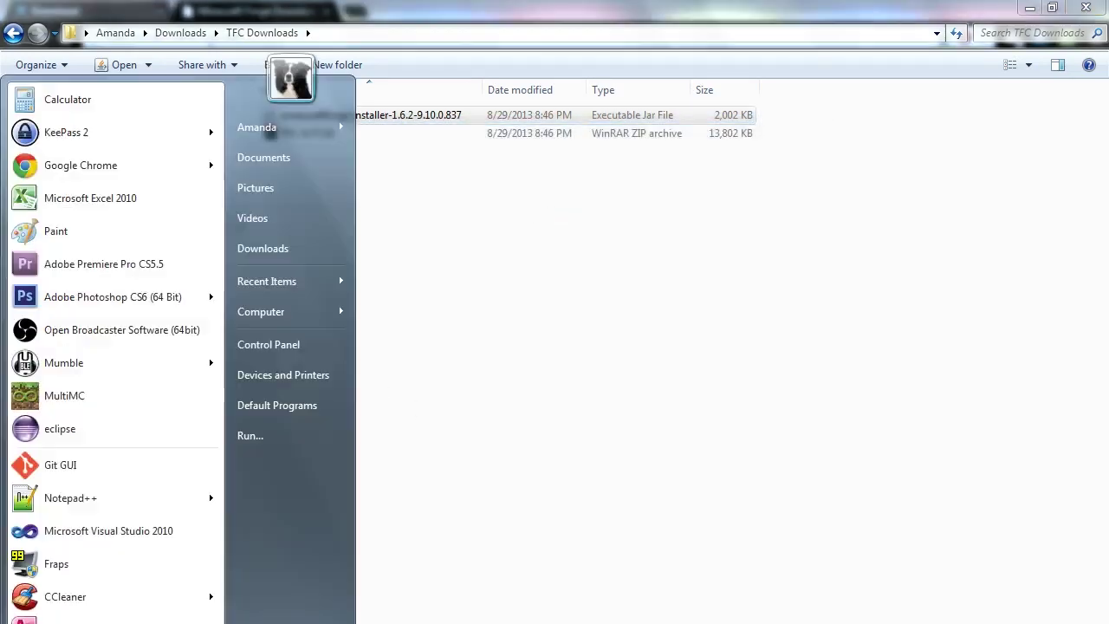
Find Minecraft through the system search and start its launcher.
{"action": "key", "text": "super"}
{"action": "type", "text": "minecraft"}
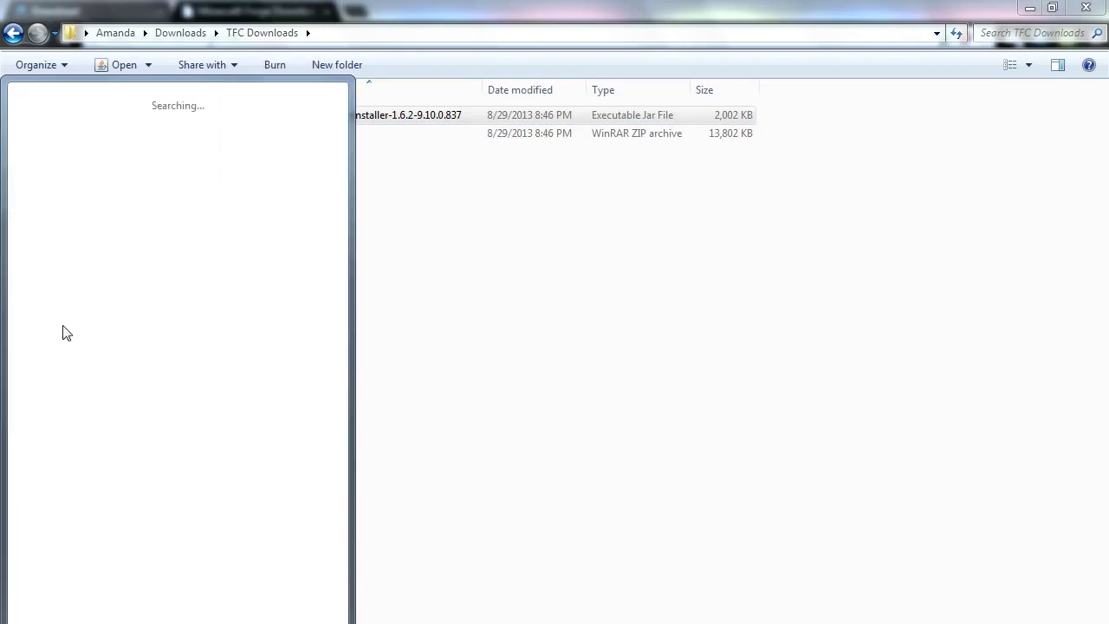
{"action": "left_click", "coordinate": [65, 178]}
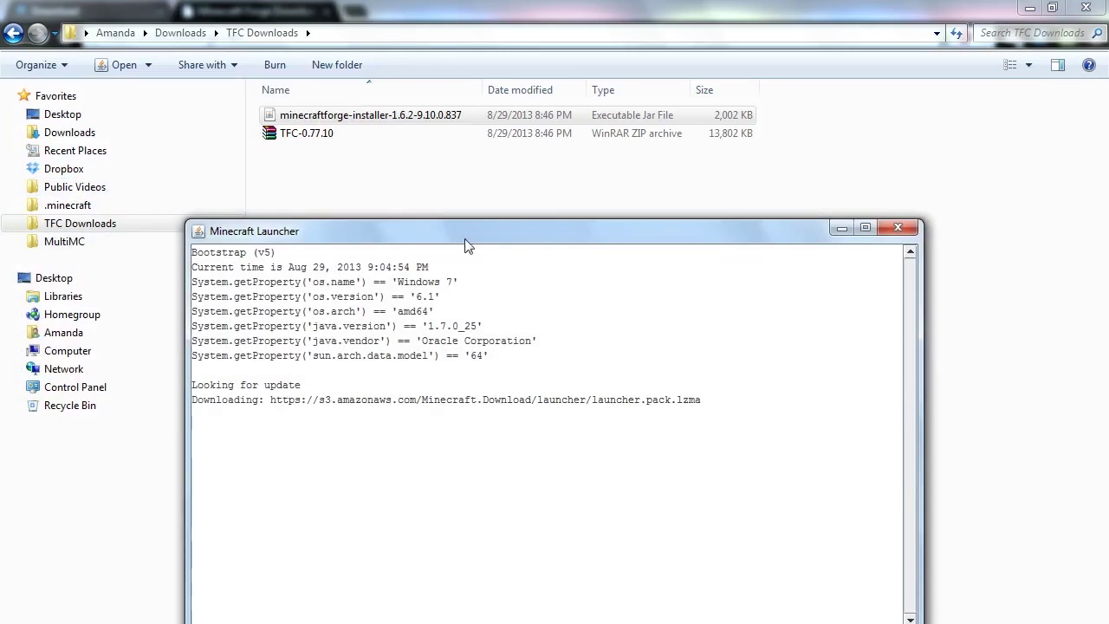
{"action": "left_click_drag", "start_coordinate": [472, 220], "coordinate": [478, 50]}
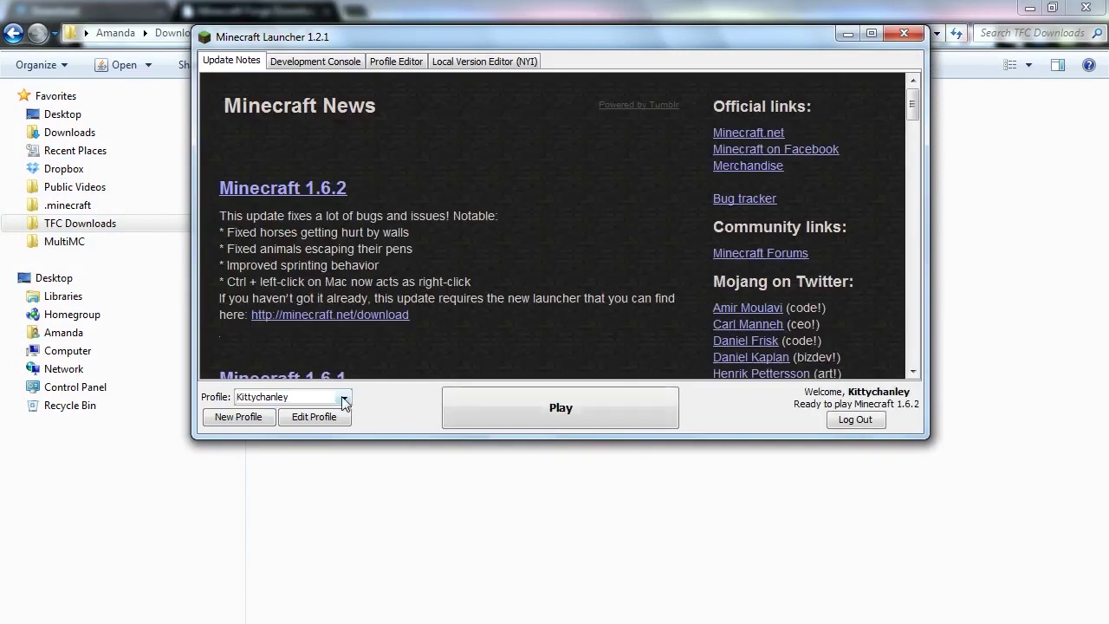
Switch the launcher to the Forge profile and continue with the existing user account.
{"action": "left_click", "coordinate": [341, 396]}
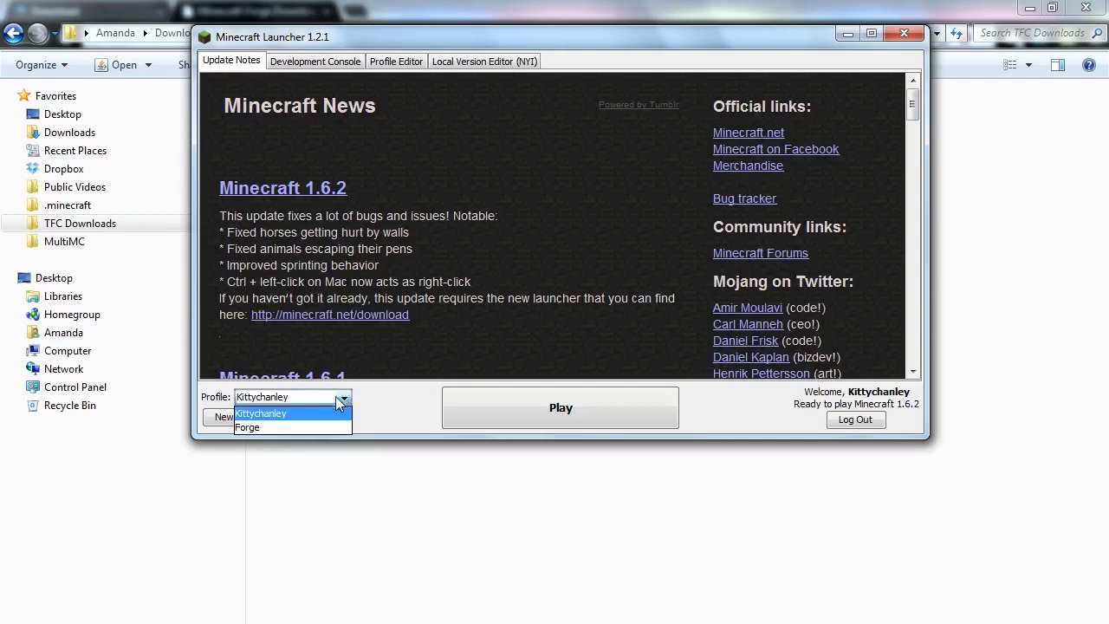
{"action": "left_click", "coordinate": [291, 427]}
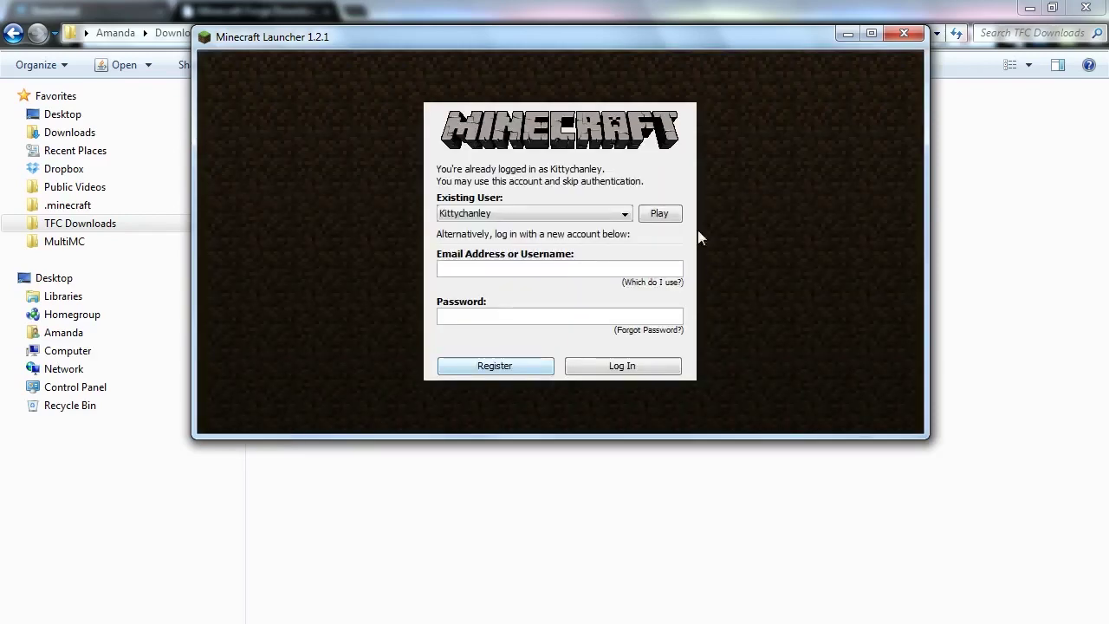
{"action": "left_click", "coordinate": [660, 217]}
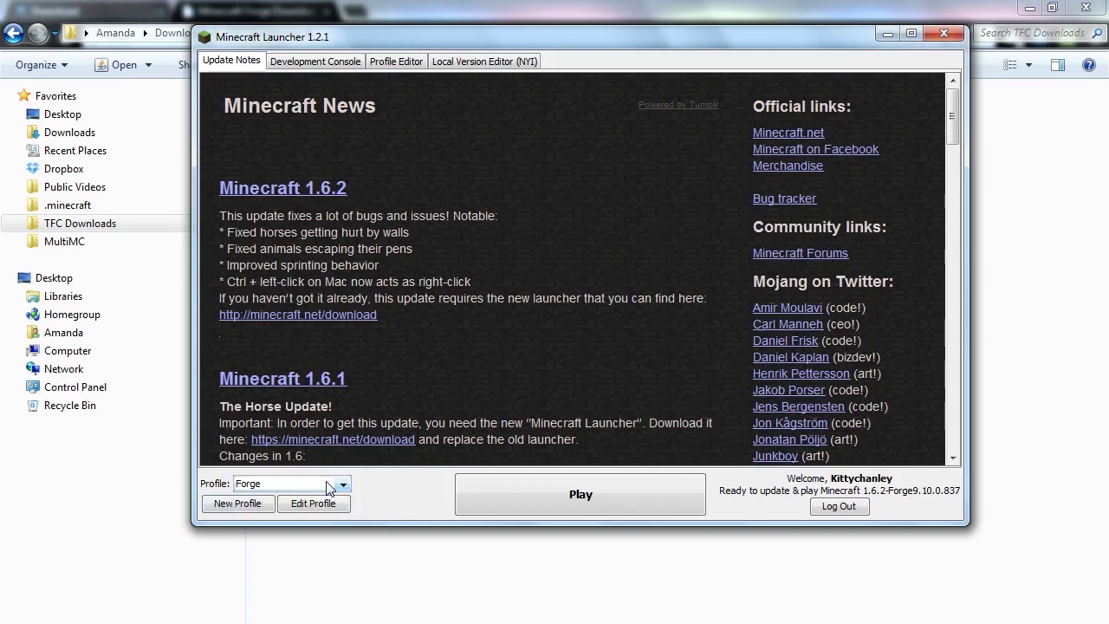
Enable JVM arguments for the Forge profile, set them to -Xmx2G -Xms1G and save the profile.
{"action": "left_click", "coordinate": [313, 503]}
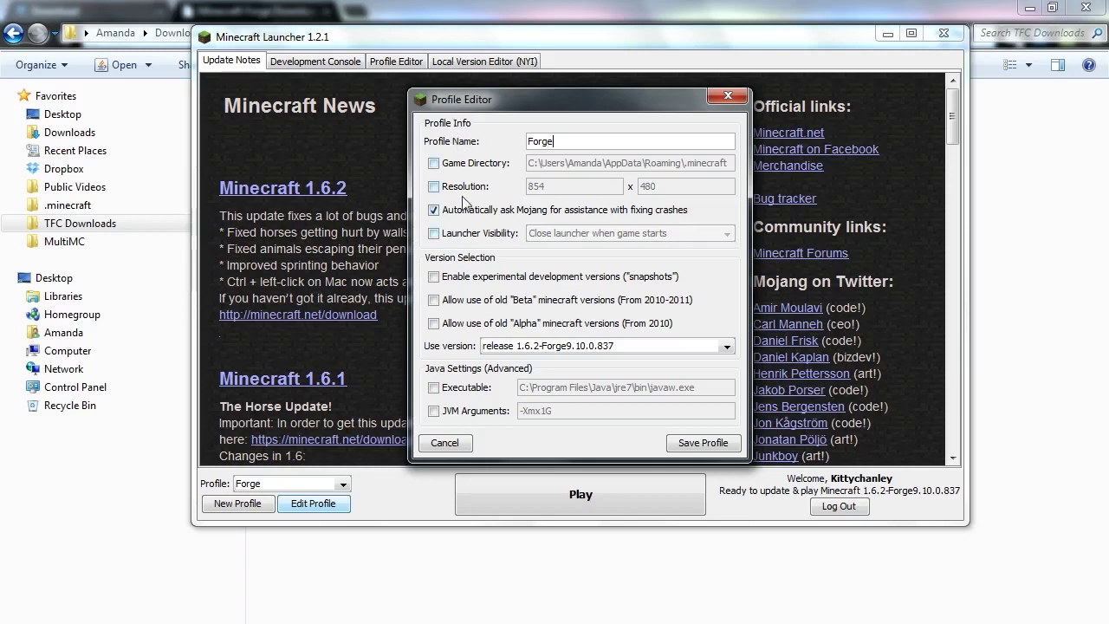
{"action": "left_click", "coordinate": [433, 412]}
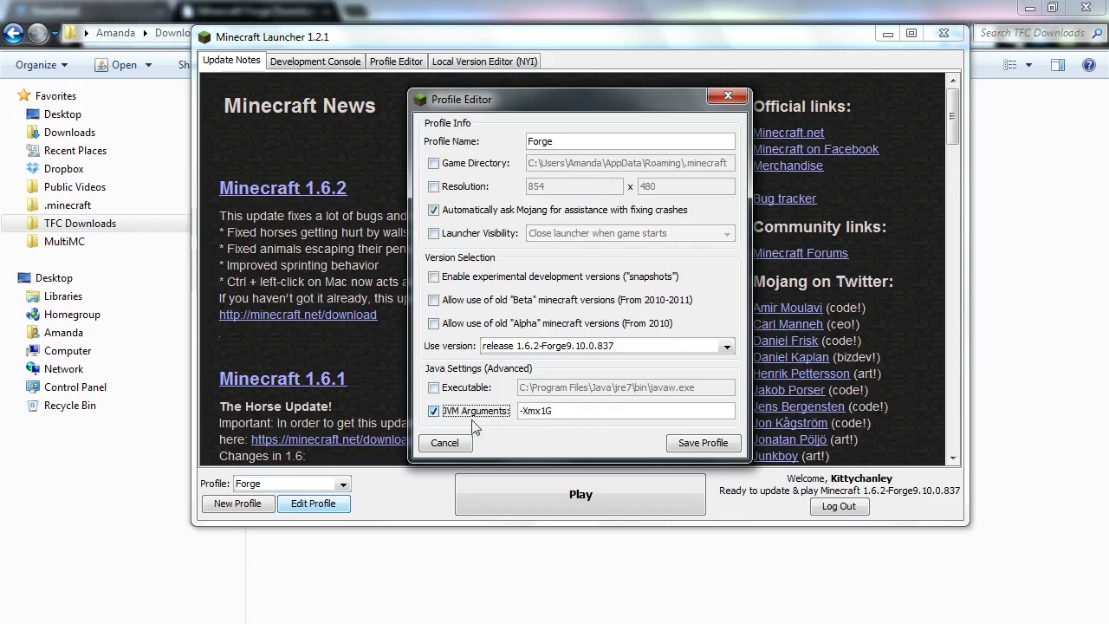
{"action": "left_click", "coordinate": [545, 414]}
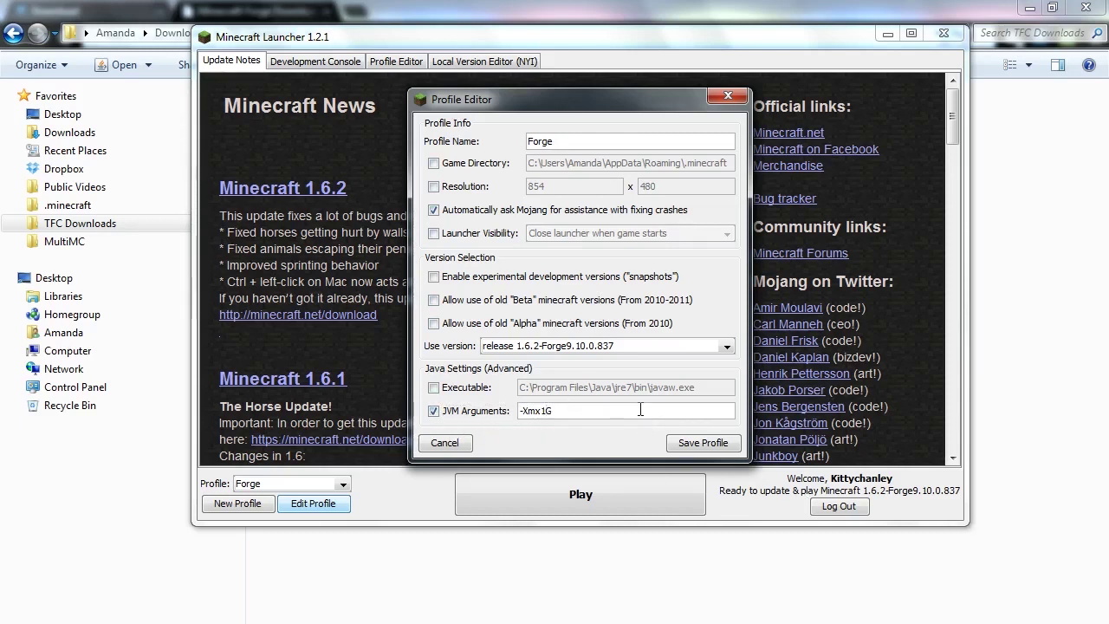
{"action": "key", "text": "BackSpace"}
{"action": "type", "text": "2G -Xms1G"}
{"action": "left_click", "coordinate": [637, 409]}
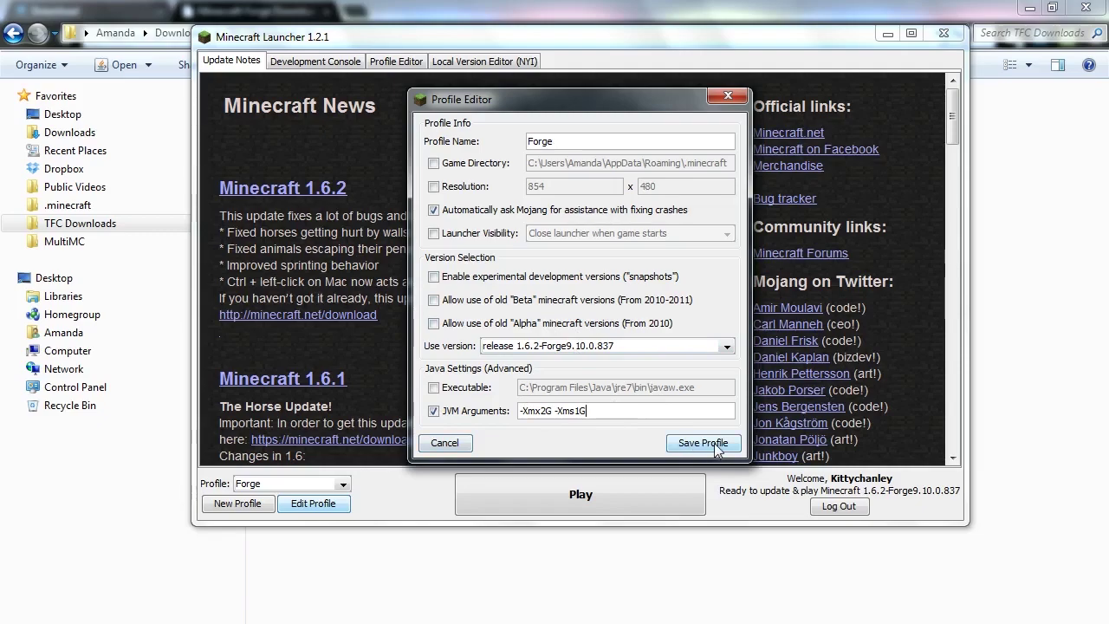
{"action": "left_click", "coordinate": [714, 443]}
Run Minecraft with the Forge profile up to its title screen and quit the game.
{"action": "left_click", "coordinate": [577, 494]}
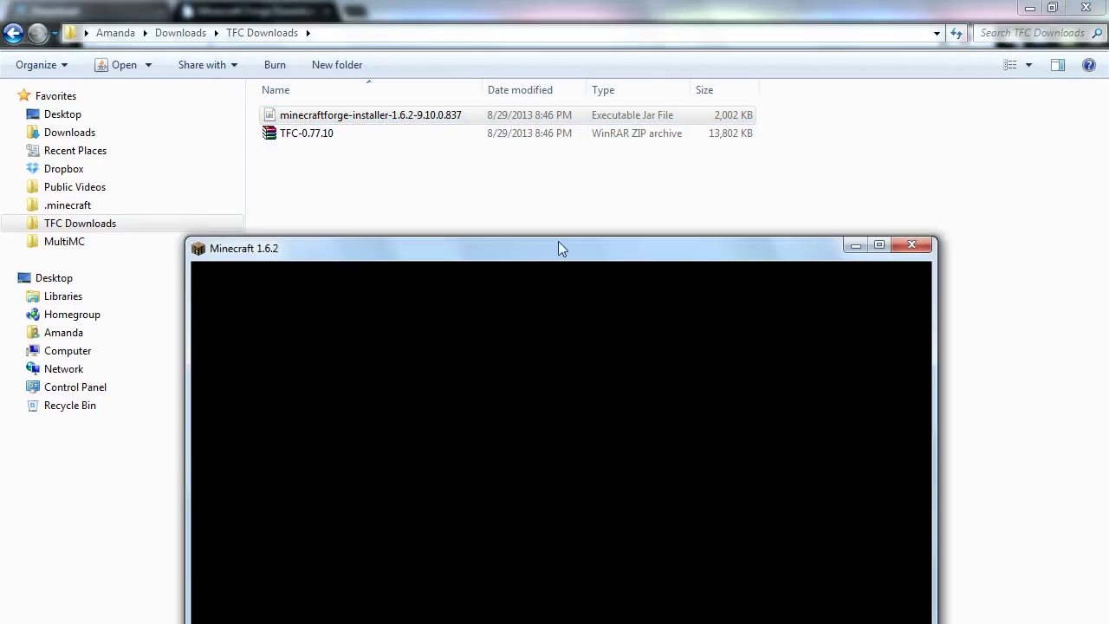
{"action": "left_click_drag", "start_coordinate": [558, 244], "coordinate": [526, 21]}
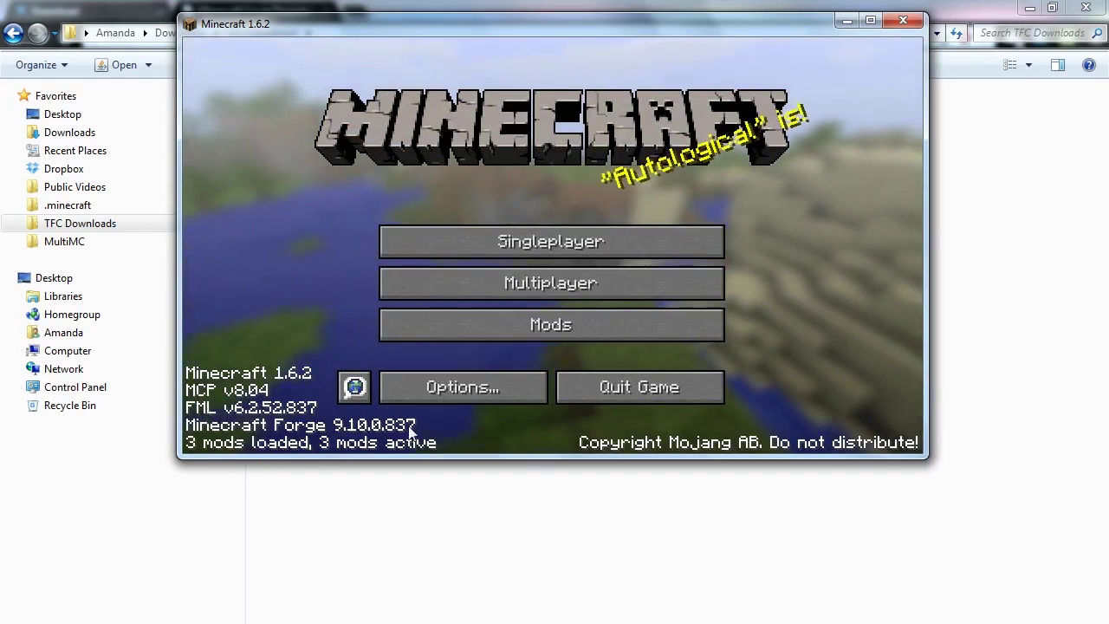
{"action": "left_click", "coordinate": [638, 386]}
{"action": "left_click", "coordinate": [401, 235]}
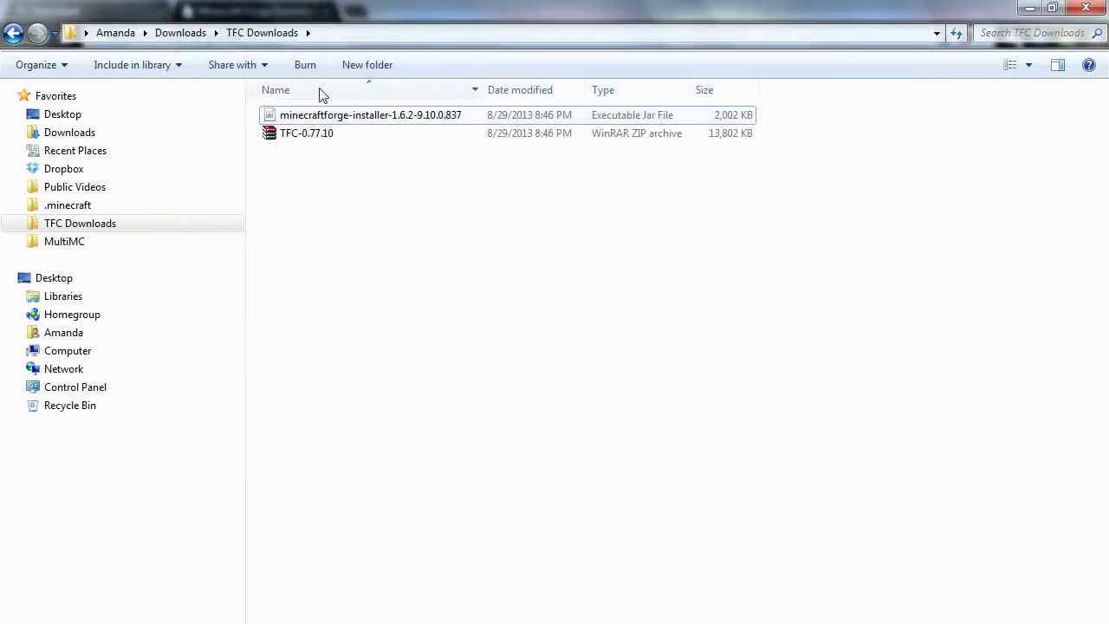
Copy the TFC-0.77.10 archive from TFC Downloads into the mods folder inside .minecraft.
{"action": "right_click", "coordinate": [314, 146]}
{"action": "left_click", "coordinate": [421, 446]}
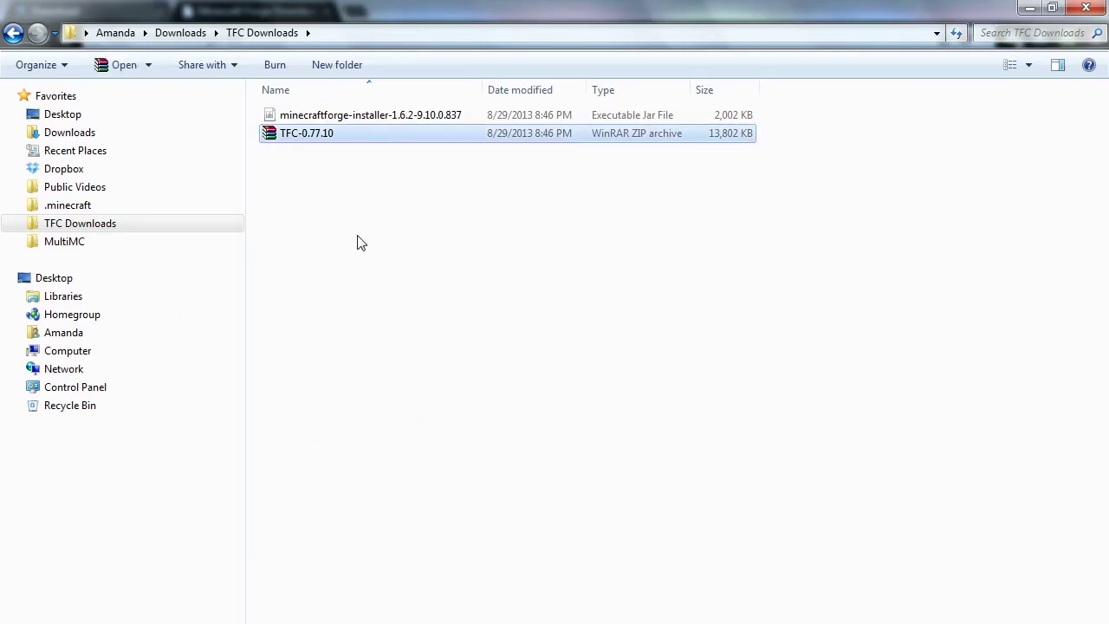
{"action": "left_click", "coordinate": [361, 243]}
{"action": "left_click", "coordinate": [103, 205]}
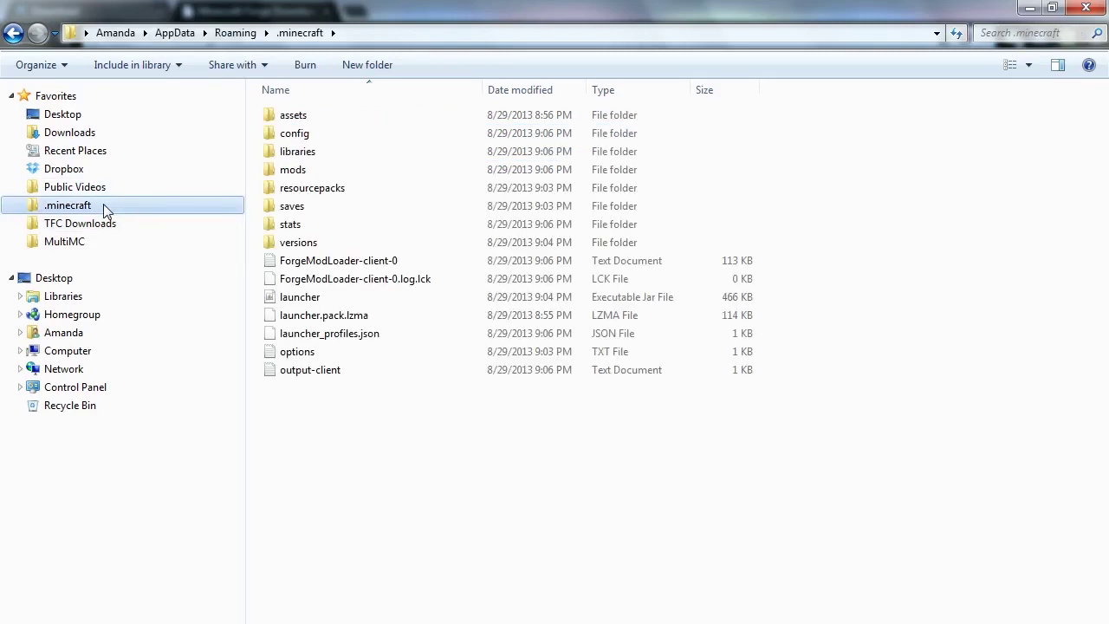
{"action": "double_click", "coordinate": [331, 172]}
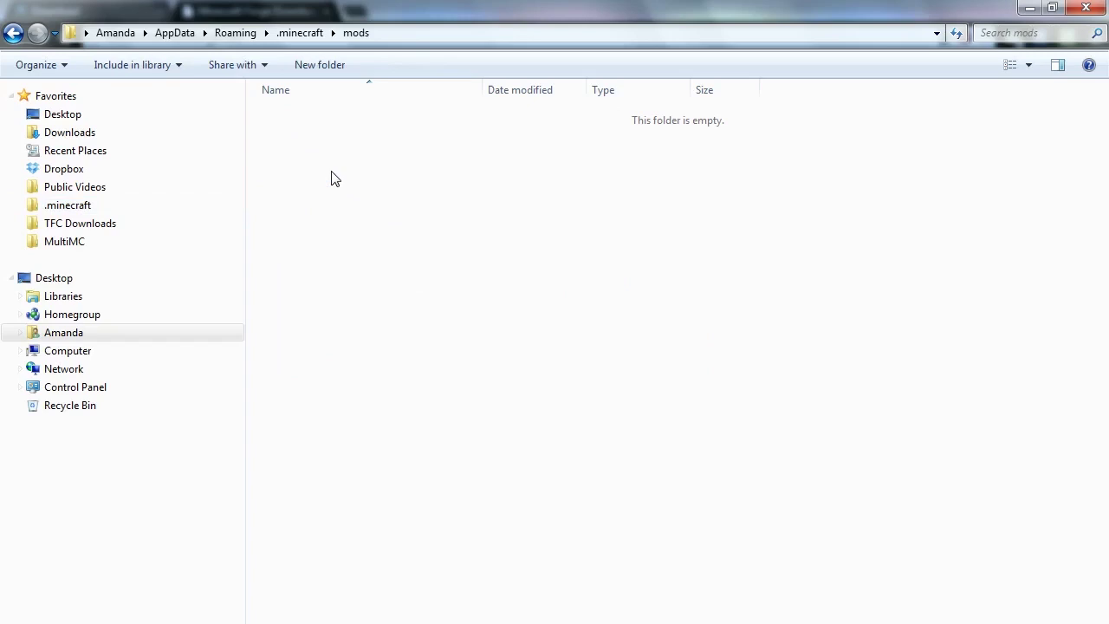
{"action": "right_click", "coordinate": [331, 172]}
{"action": "left_click", "coordinate": [410, 318]}
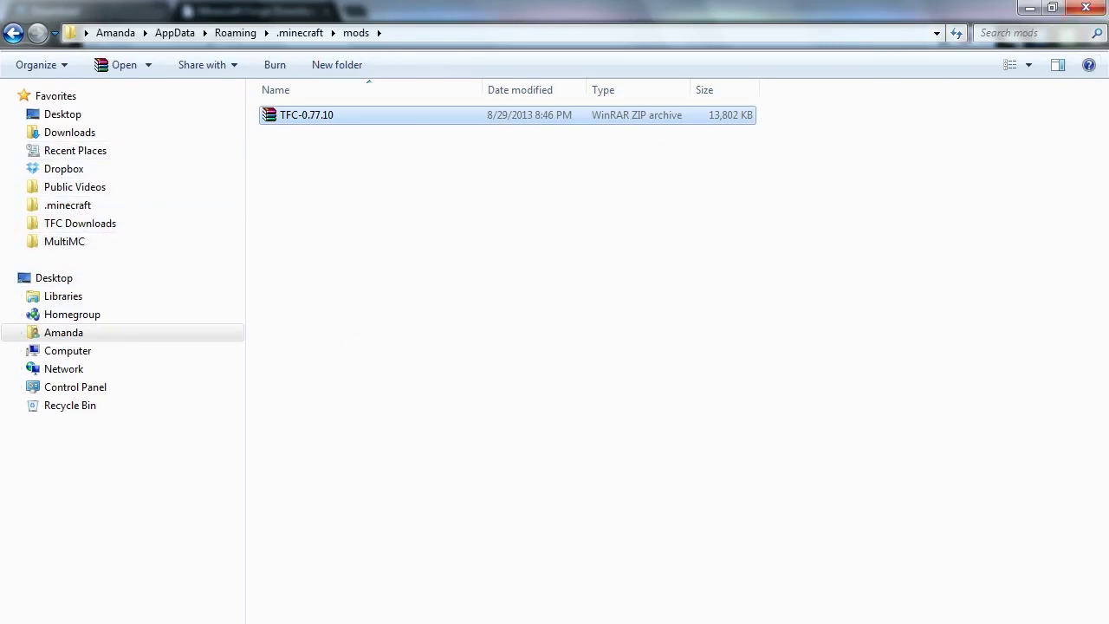
Search the system for minecraft, start its launcher and move the launcher window higher on the desktop.
{"action": "key", "text": "super"}
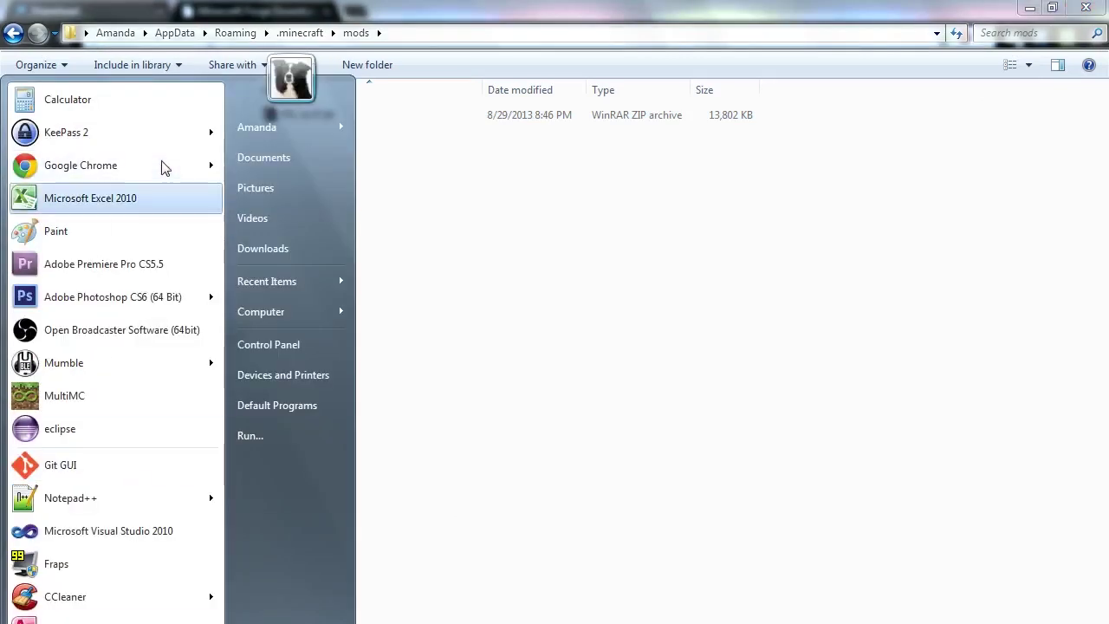
{"action": "left_click", "coordinate": [139, 502]}
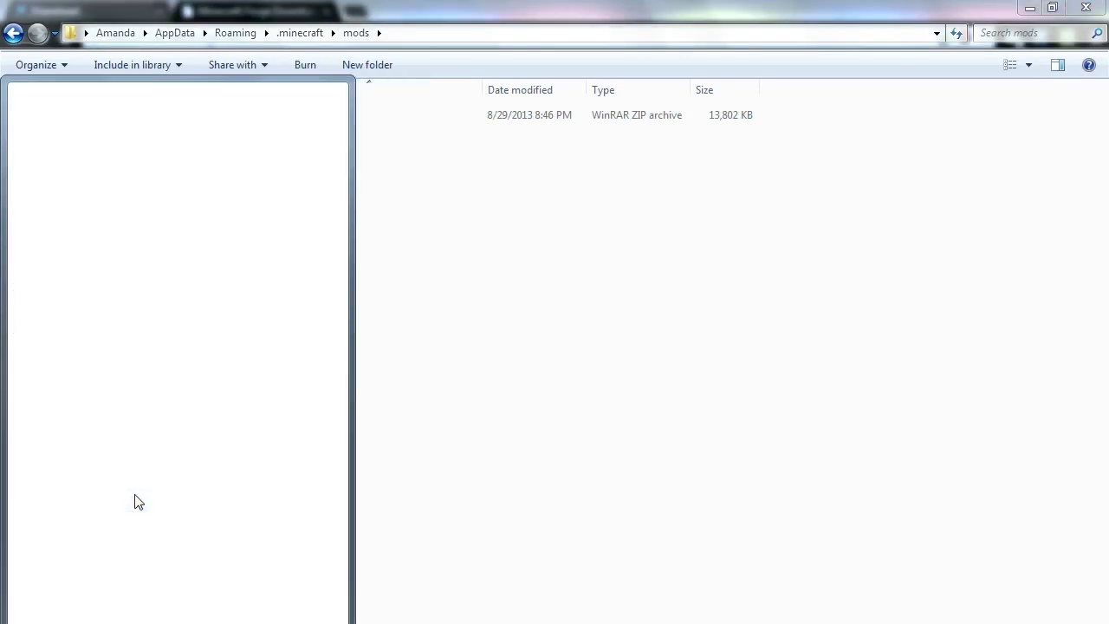
{"action": "type", "text": "minecraft"}
{"action": "left_click", "coordinate": [143, 181]}
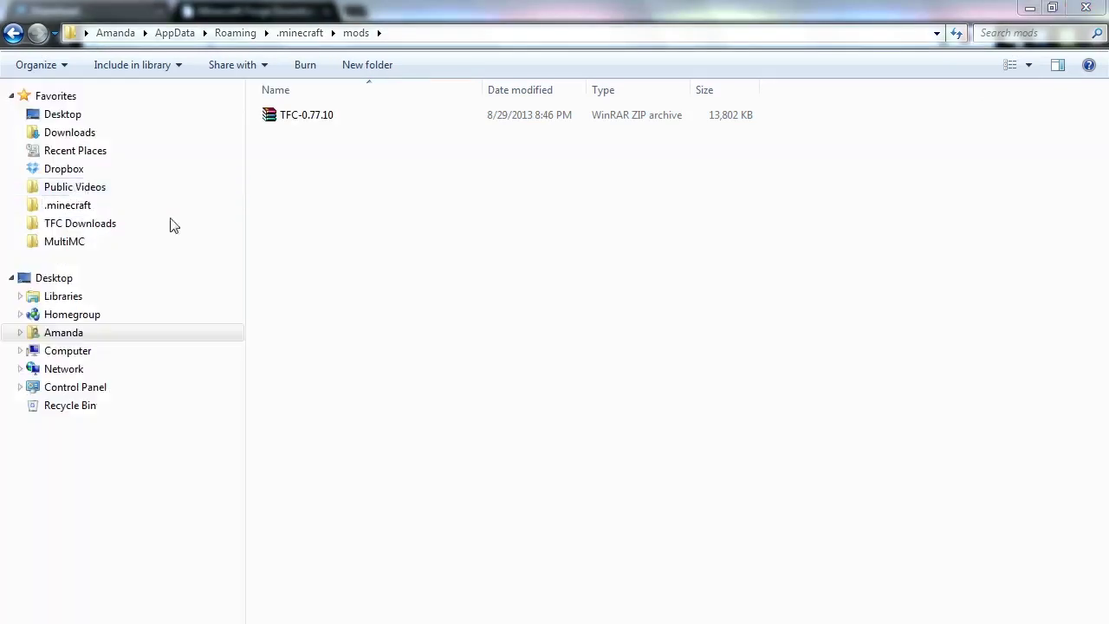
{"action": "left_click_drag", "start_coordinate": [520, 240], "coordinate": [512, 39]}
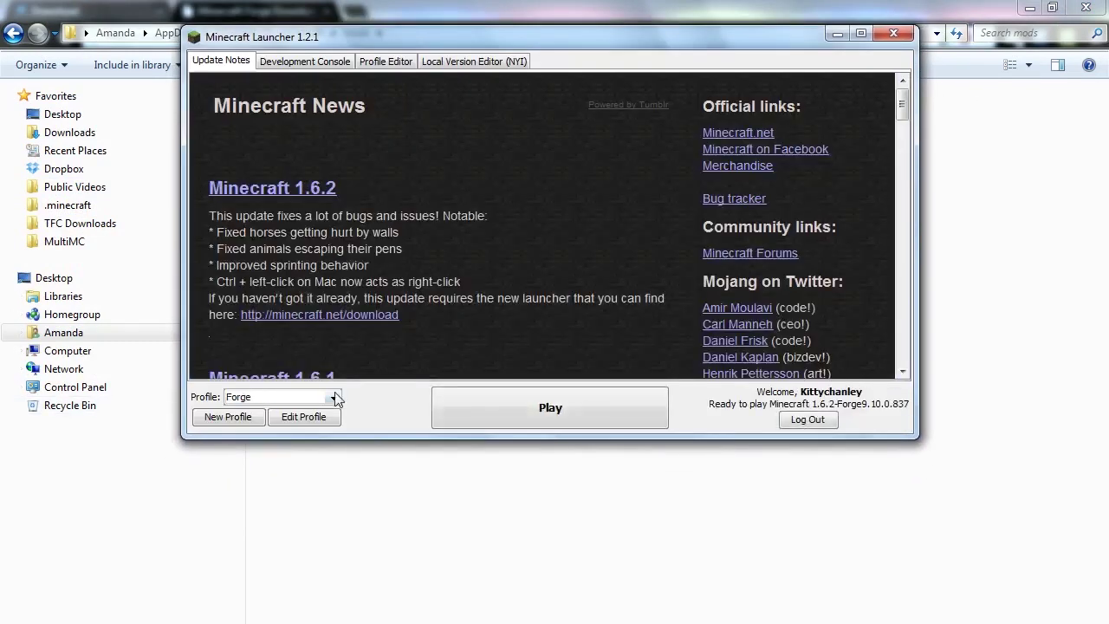
Keep the Forge profile selected and play Minecraft 1.6.2 with it up to the title screen.
{"action": "left_click", "coordinate": [336, 398]}
{"action": "left_click", "coordinate": [243, 411]}
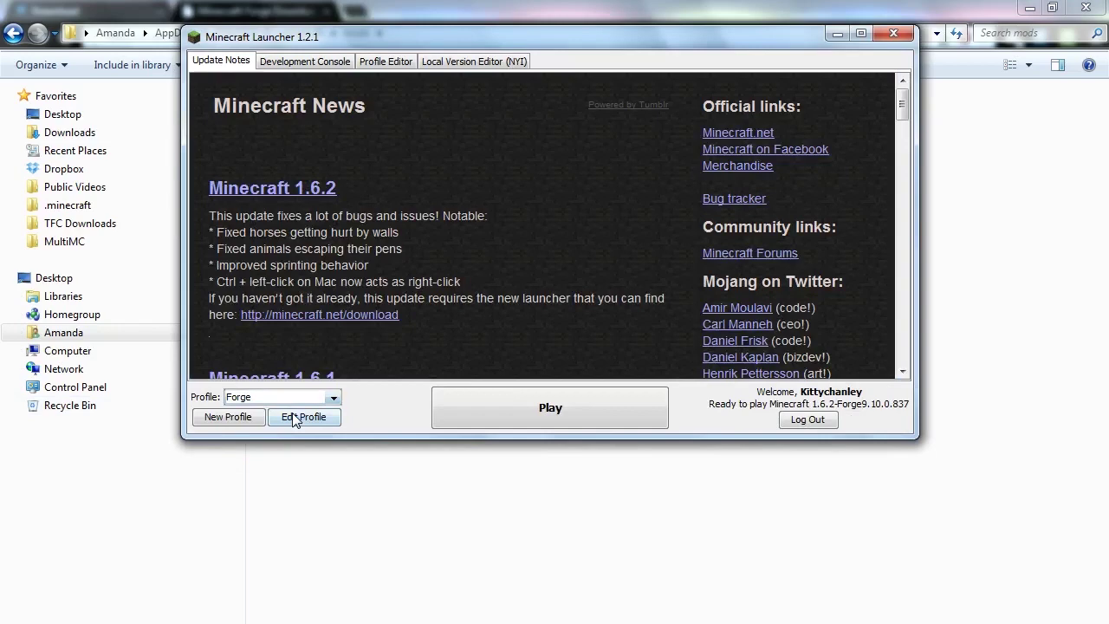
{"action": "left_click", "coordinate": [546, 412]}
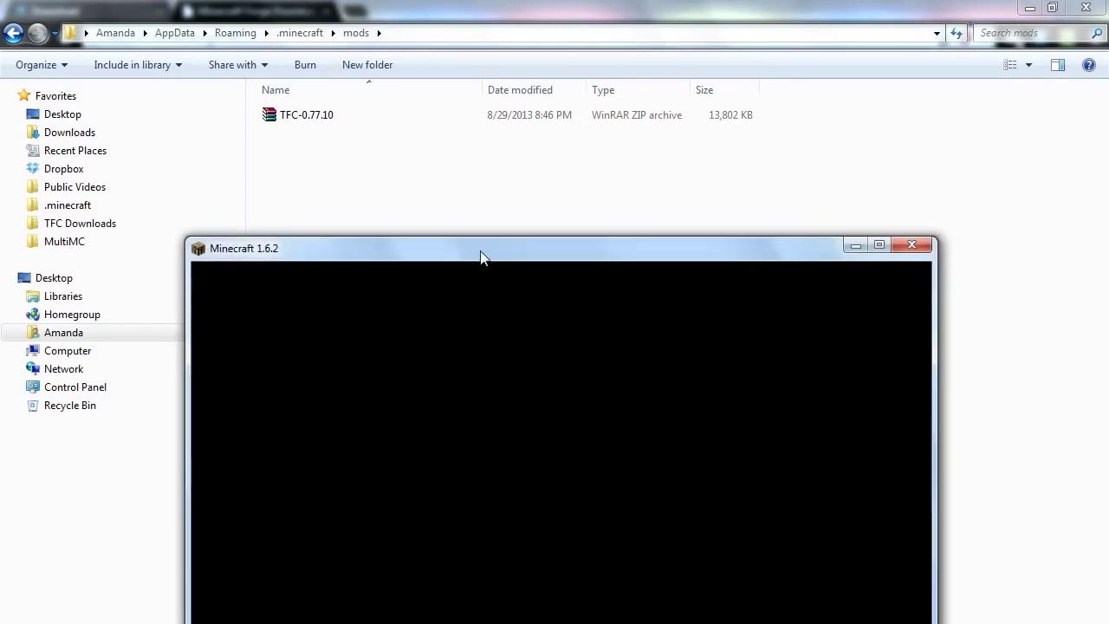
{"action": "left_click_drag", "start_coordinate": [482, 258], "coordinate": [474, 30]}
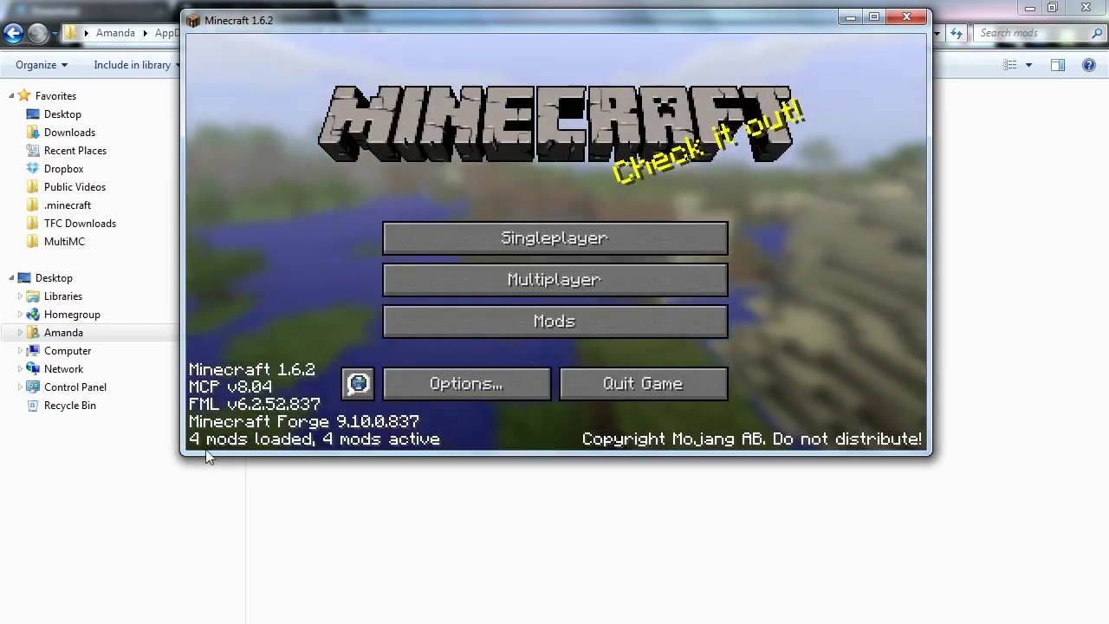
Create a singleplayer Survival world with the default name New World, enter it and pause the game.
{"action": "left_click", "coordinate": [616, 243]}
{"action": "left_click", "coordinate": [723, 374]}
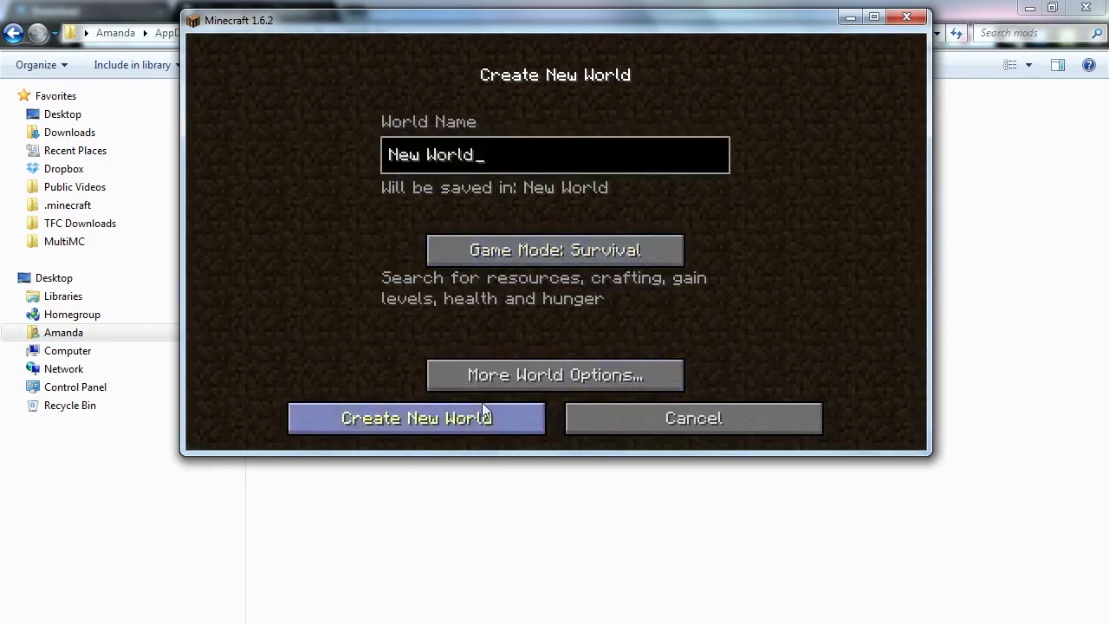
{"action": "left_click", "coordinate": [414, 419]}
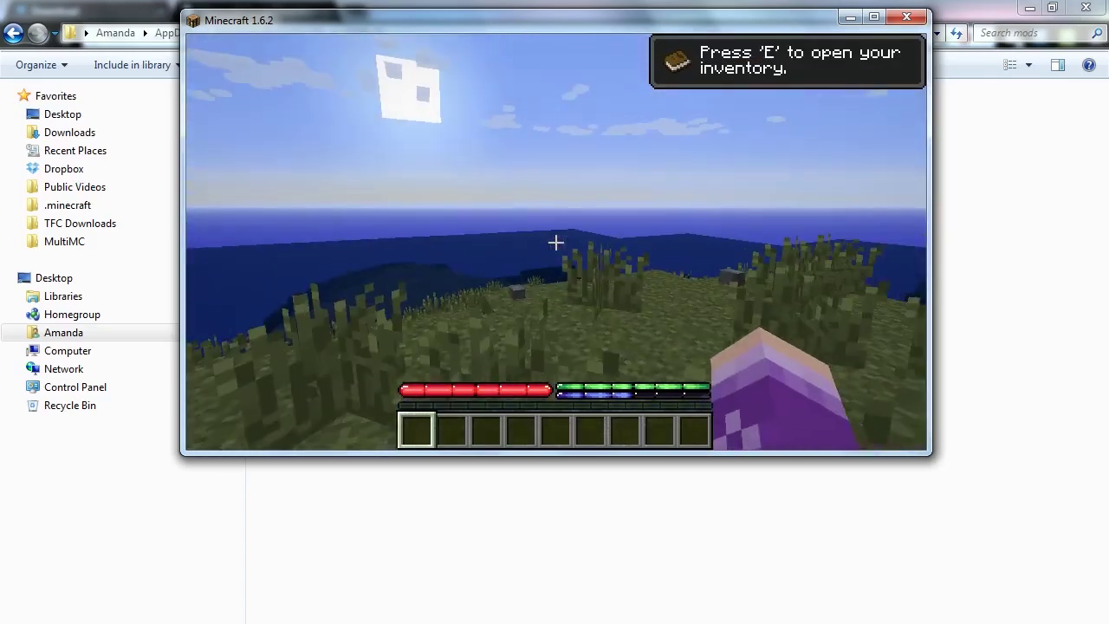
{"action": "key", "text": "Escape"}
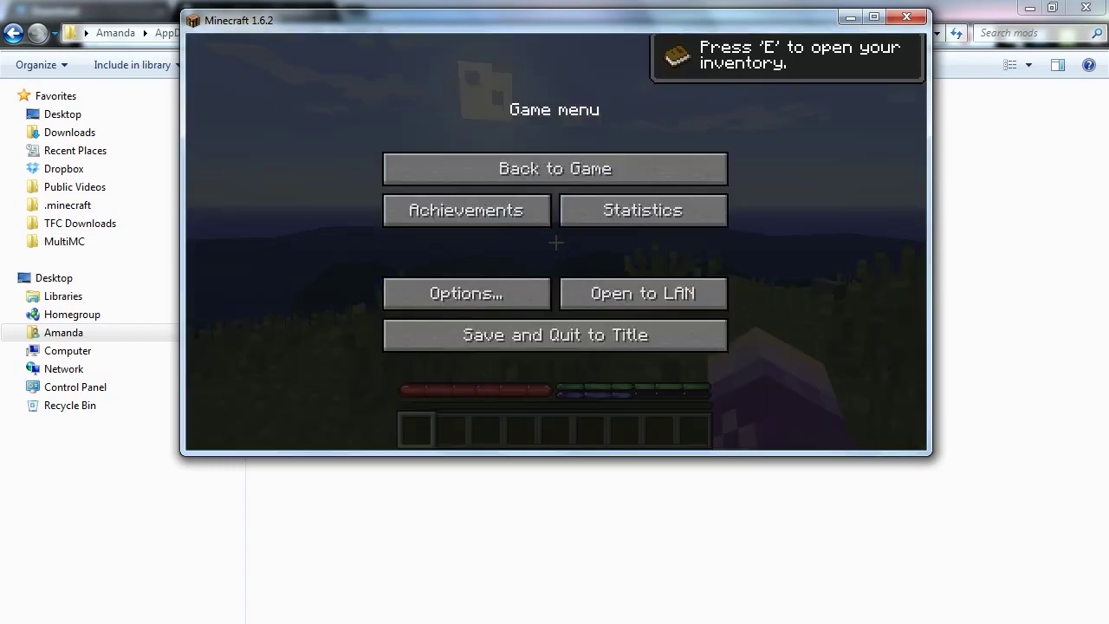